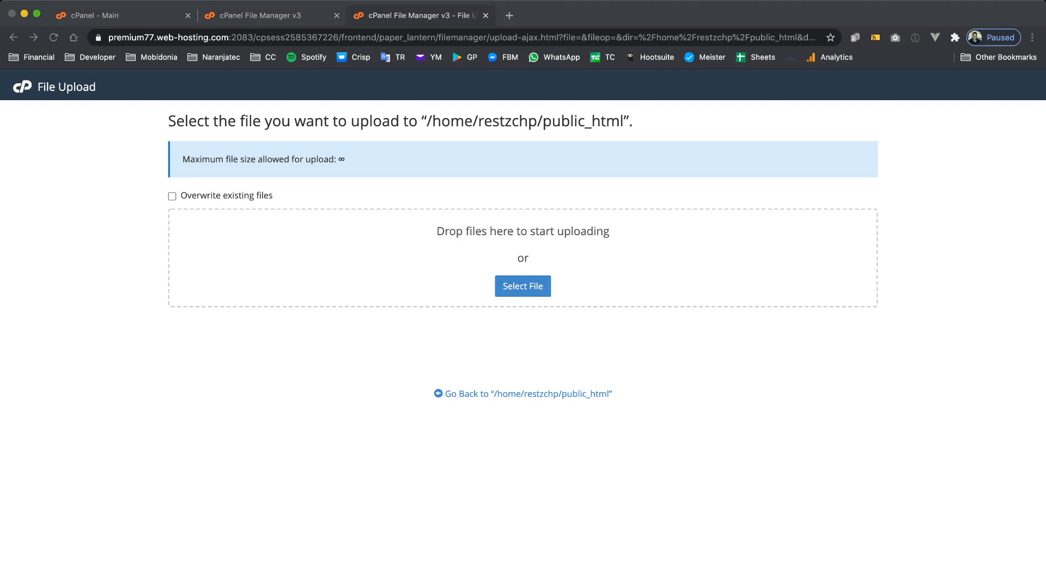
Step: Upload qr_maker.zip to the public_html folder and return to its file listing
key(Return)
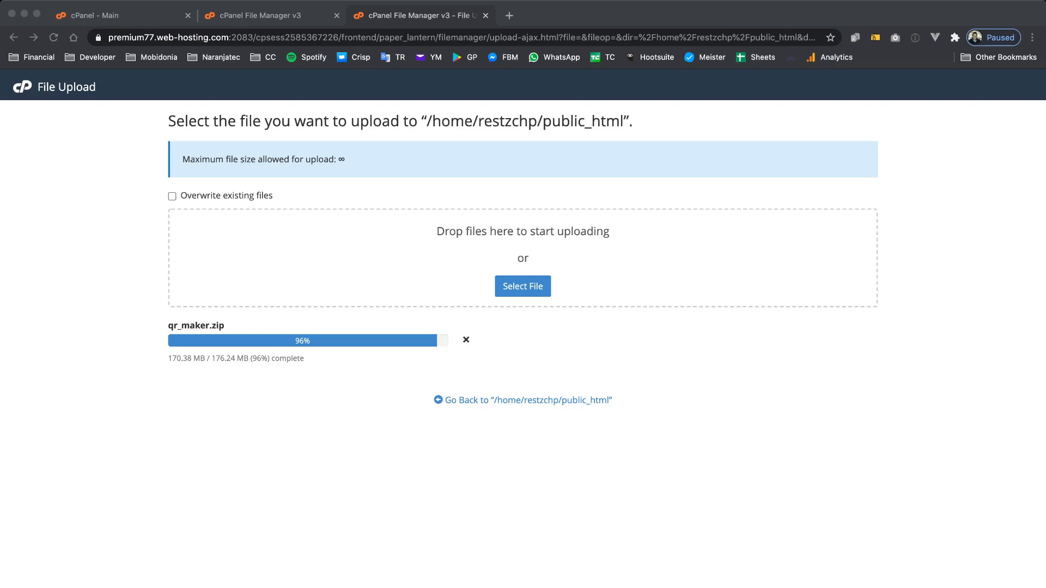
key(super+Tab)
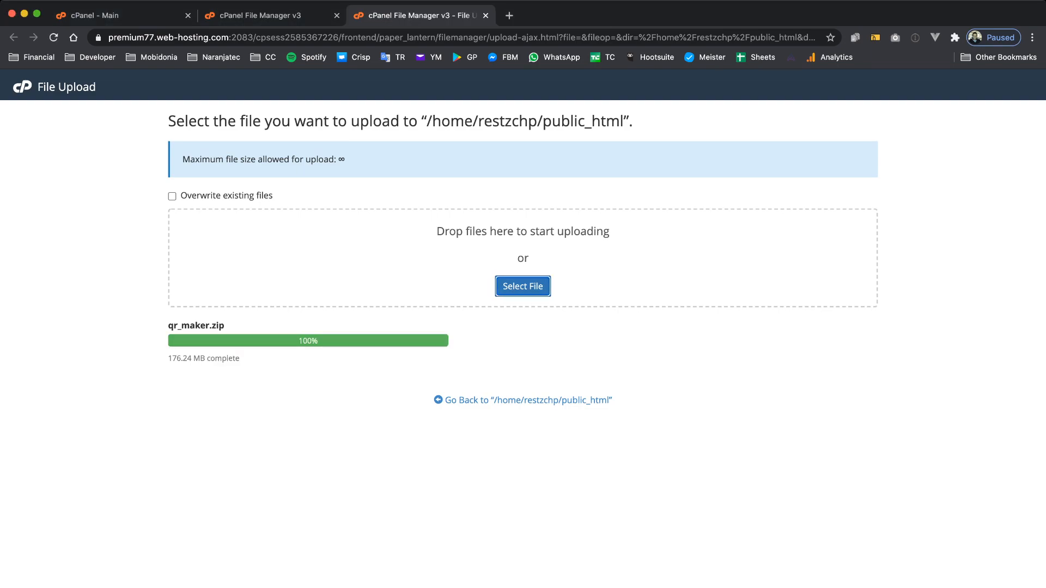
click(523, 401)
Step: Extract qr_maker.zip into /public_html
click(259, 182)
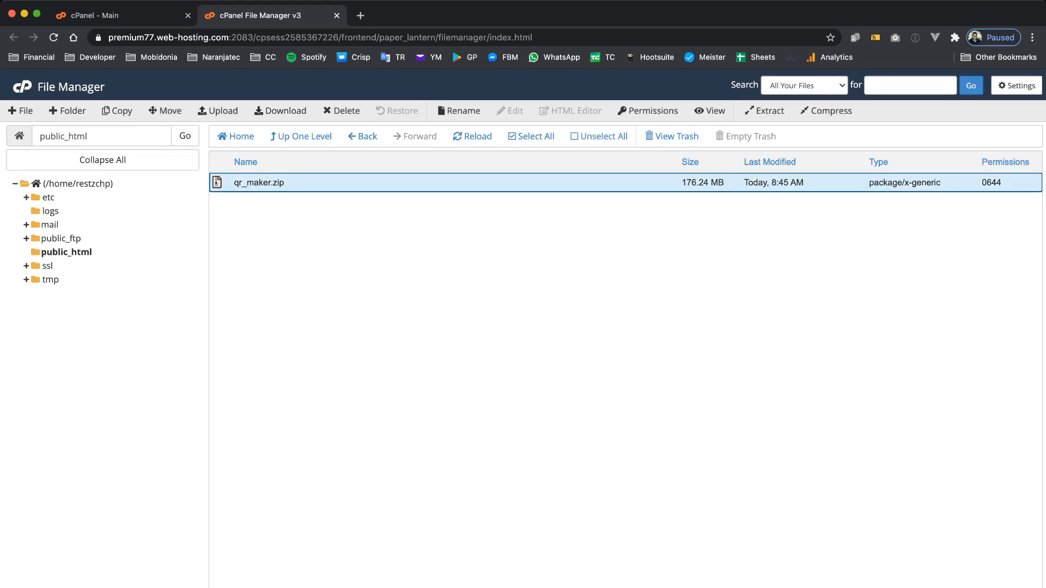
click(765, 111)
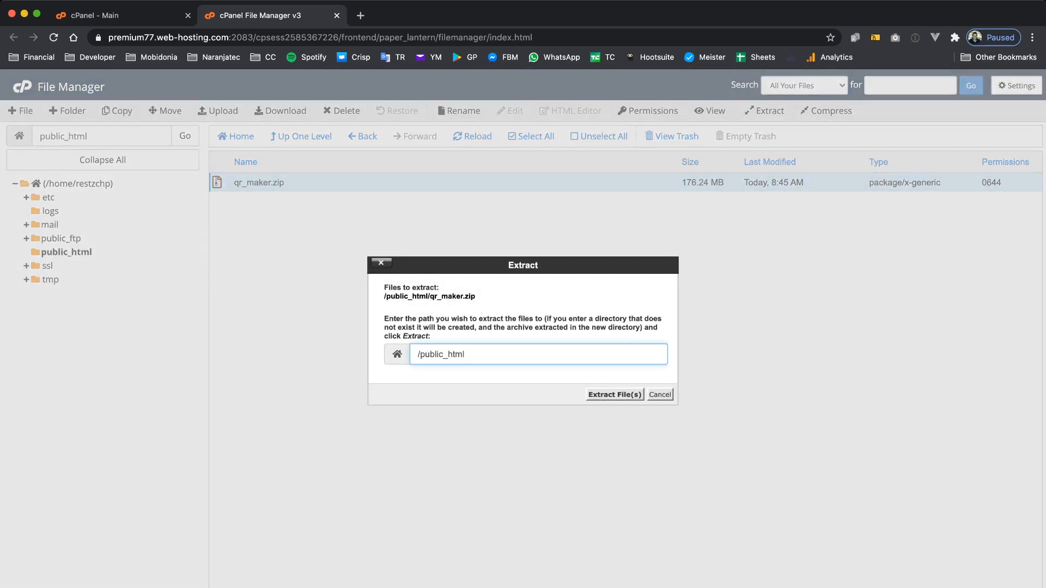
key(Return)
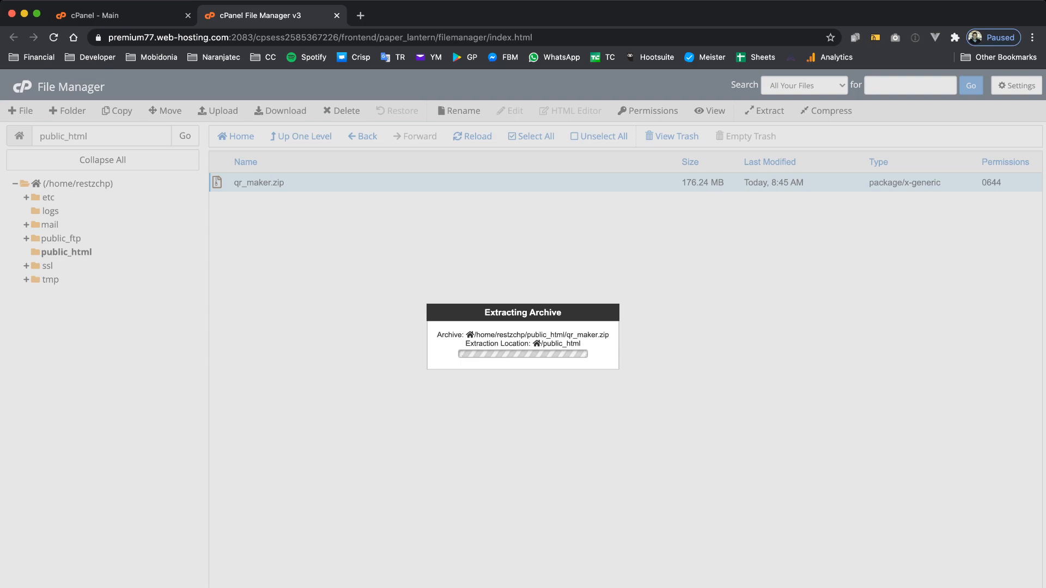
click(724, 457)
Step: Create a MySQL database with the name suffix qr using the MySQL Database Wizard
click(95, 15)
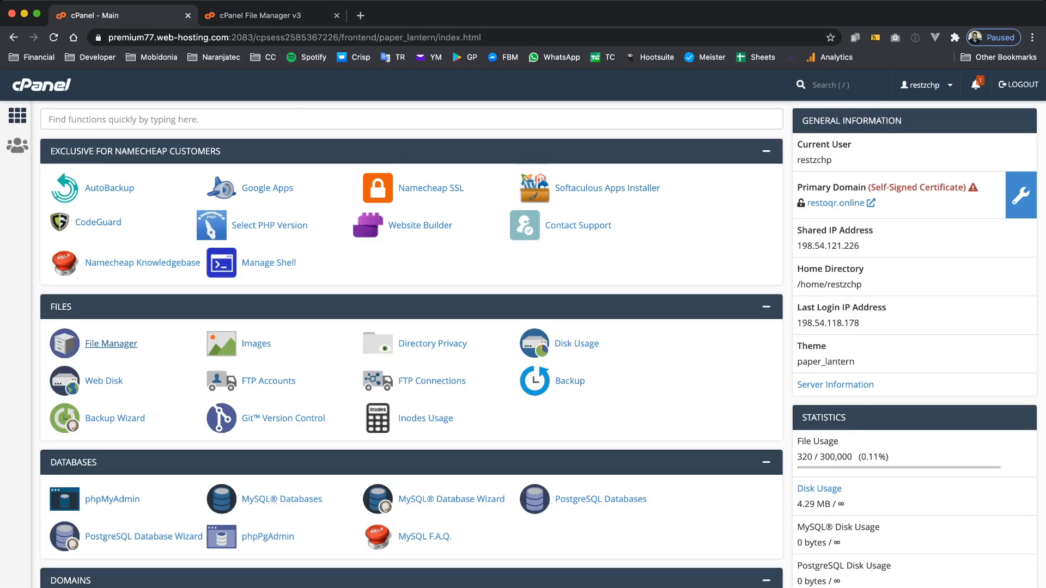
scroll(327, 348, down, 3)
click(452, 354)
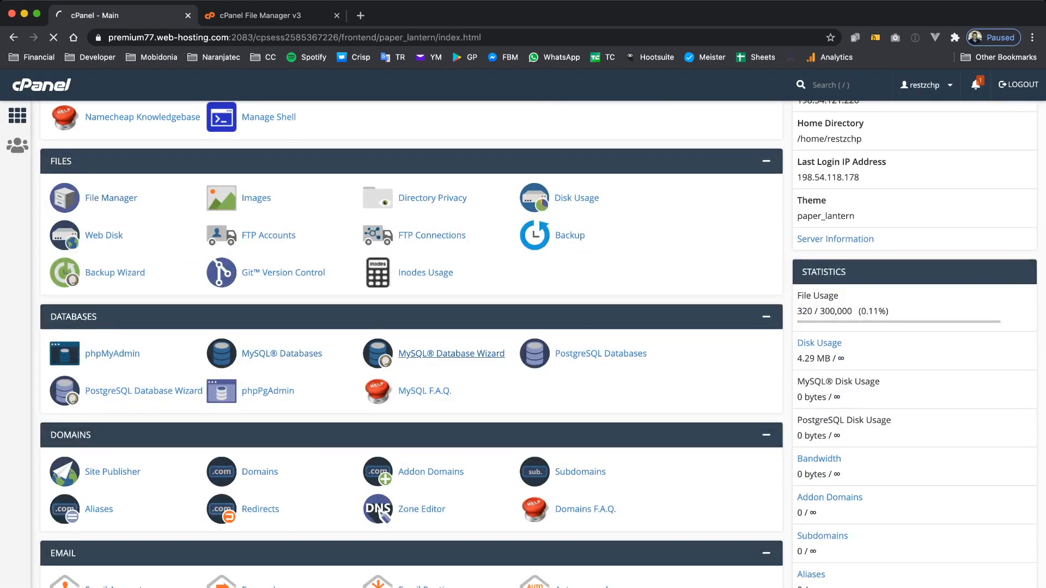
text(qr)
key(Return)
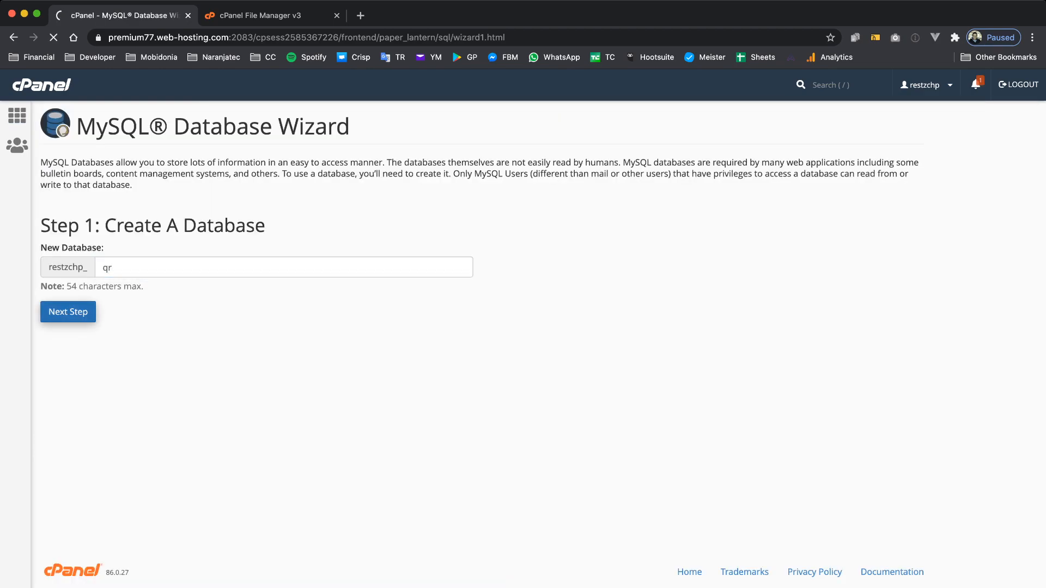
Step: Create a database user with the name suffix qr and a generated password, keeping a copy of the password
text(qr)
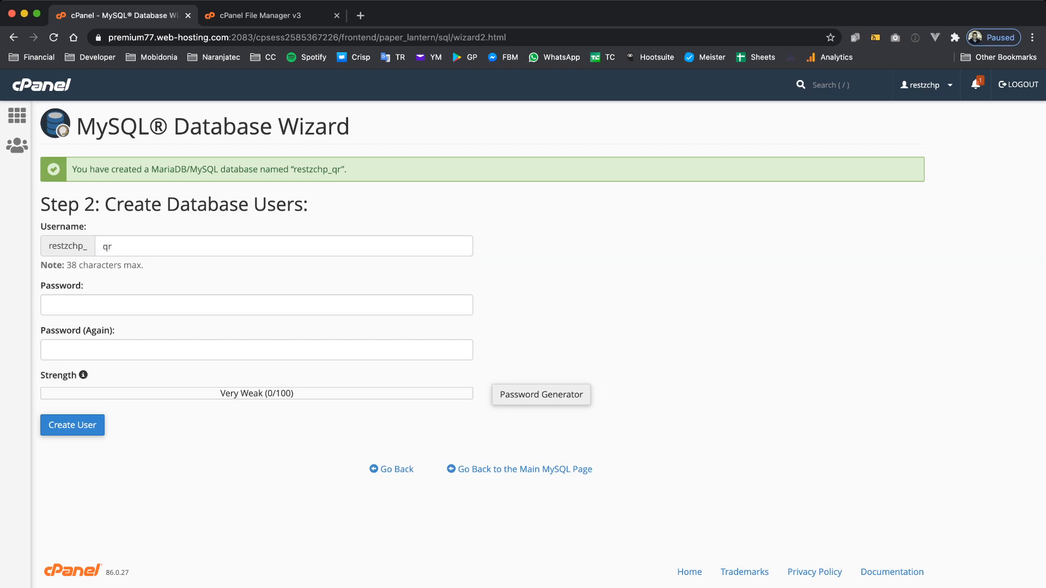
key(Return)
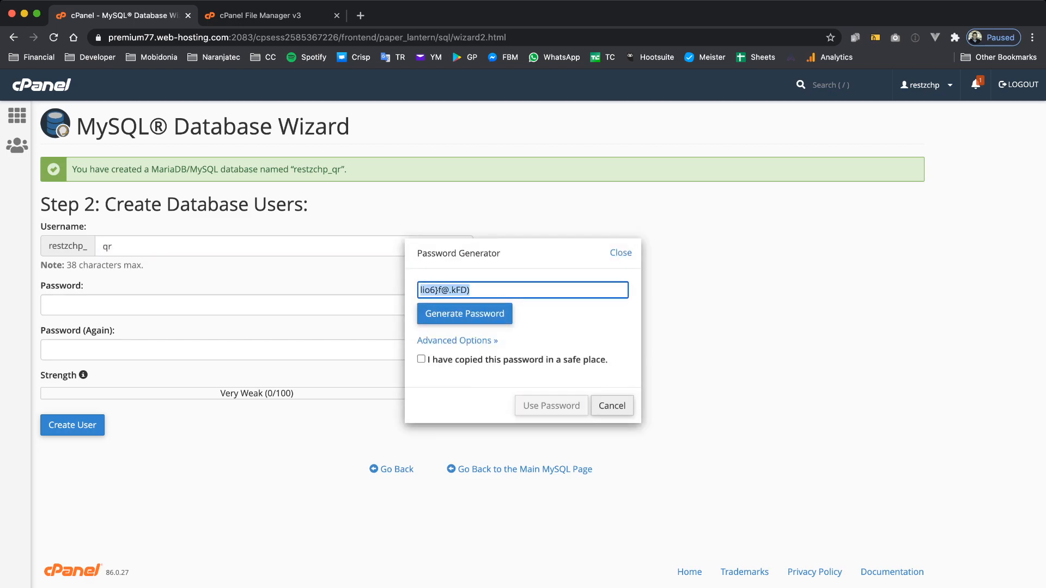
click(421, 359)
click(552, 406)
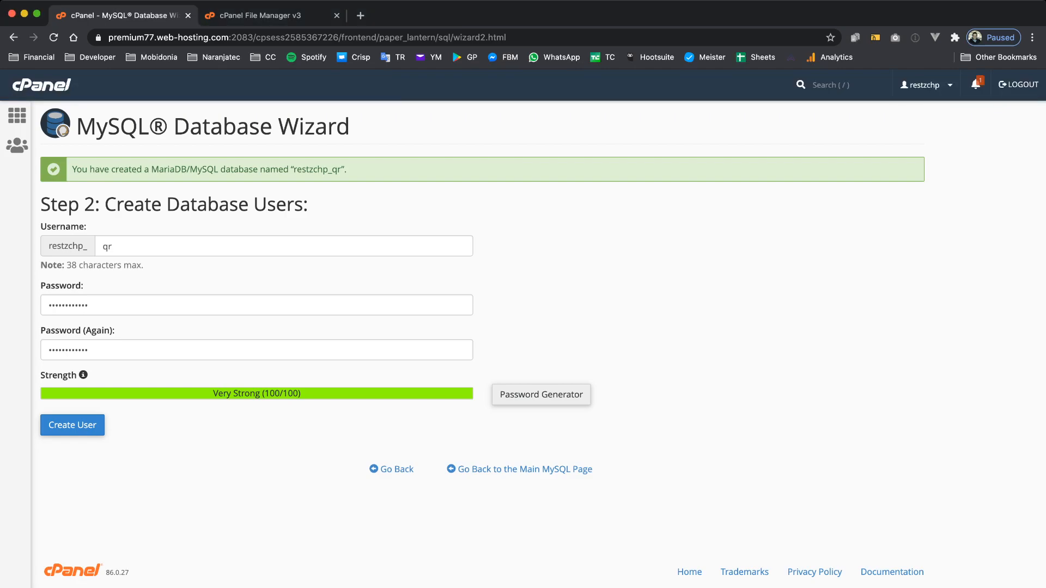
key(Return)
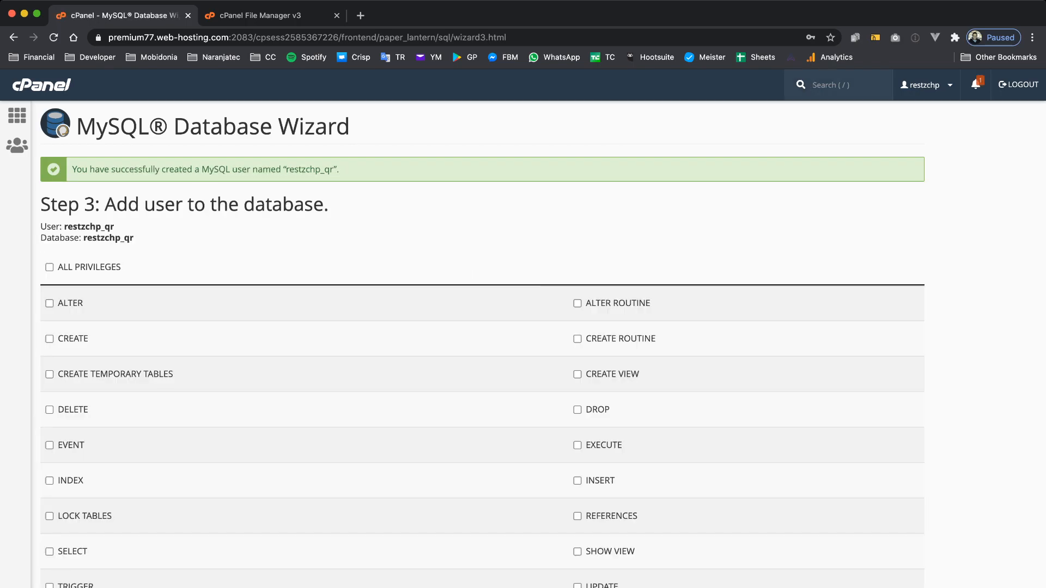
Step: Grant the new user all privileges on the database and leave the wizard for the cPanel home page
scroll(523, 327, down, 5)
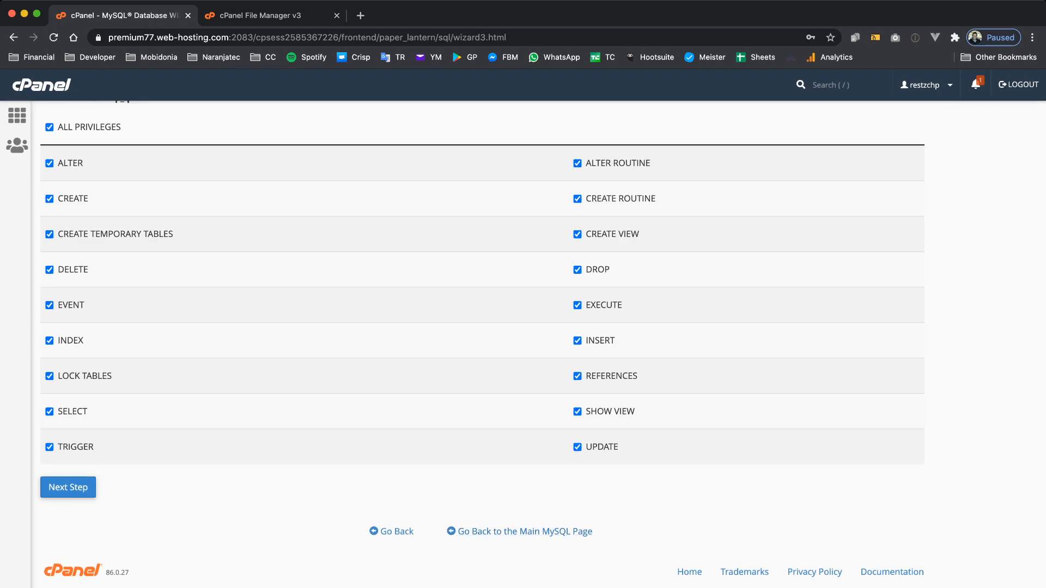
key(Return)
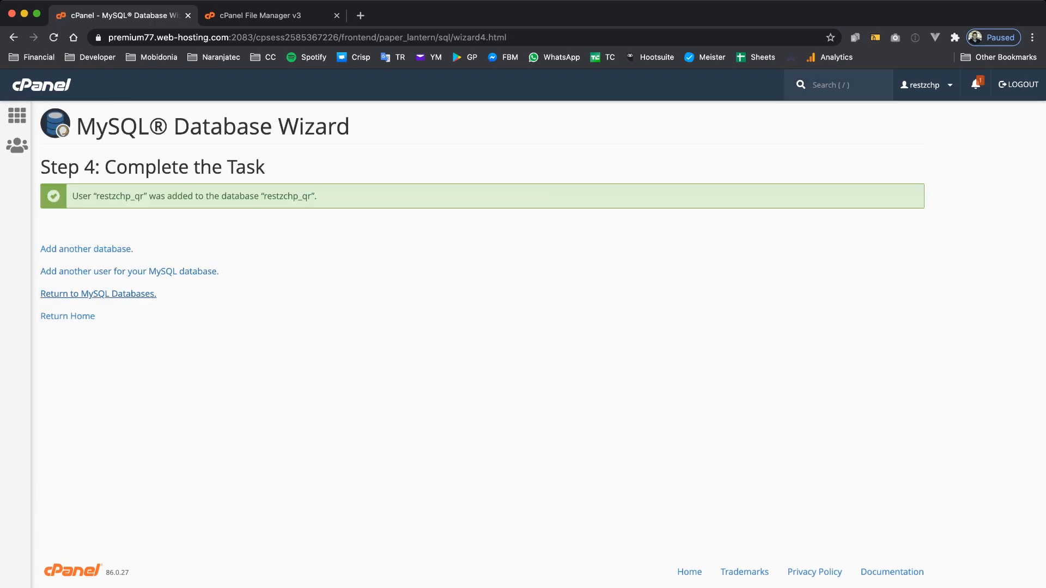
click(98, 293)
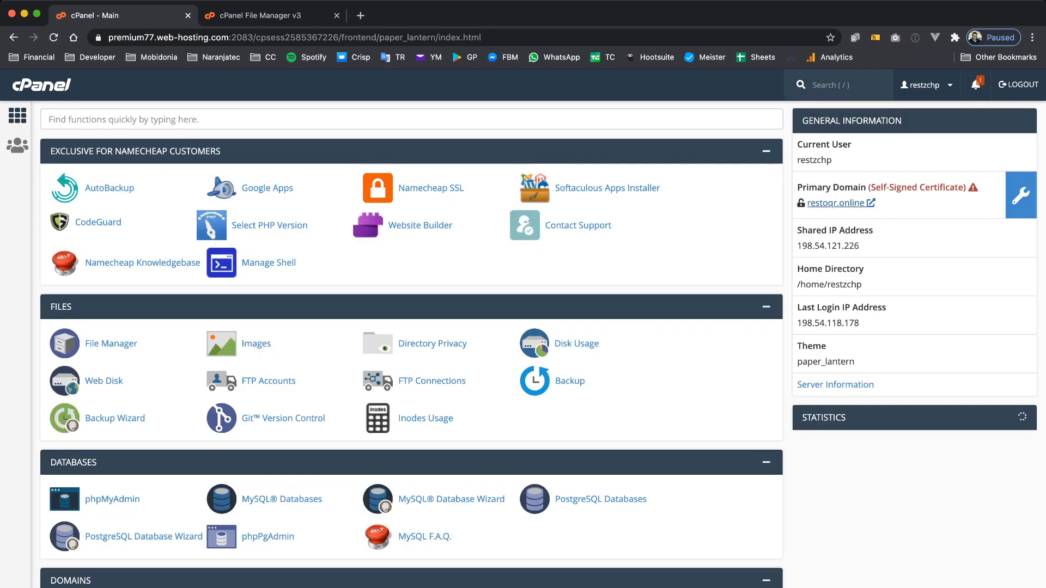
Step: Take the restoqr.online installer through the server requirements and permissions checks to the Classic Text Editor for the environment file
click(828, 224)
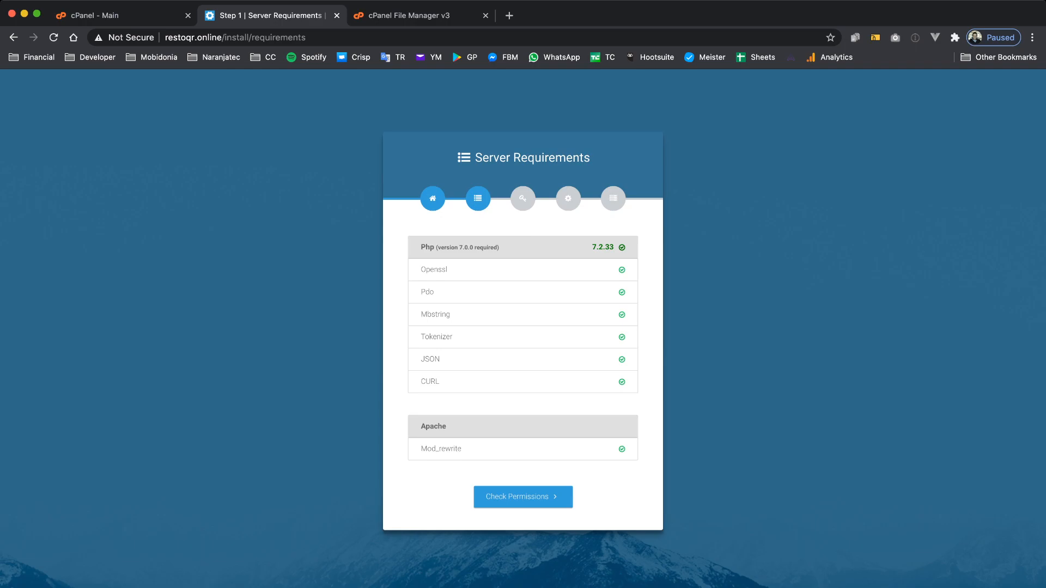
click(523, 496)
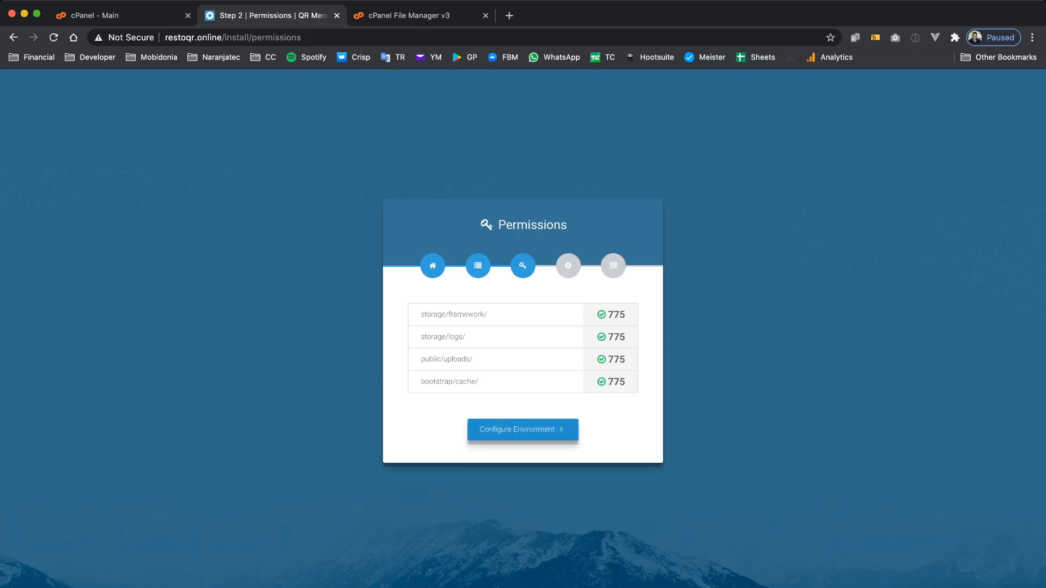
click(523, 429)
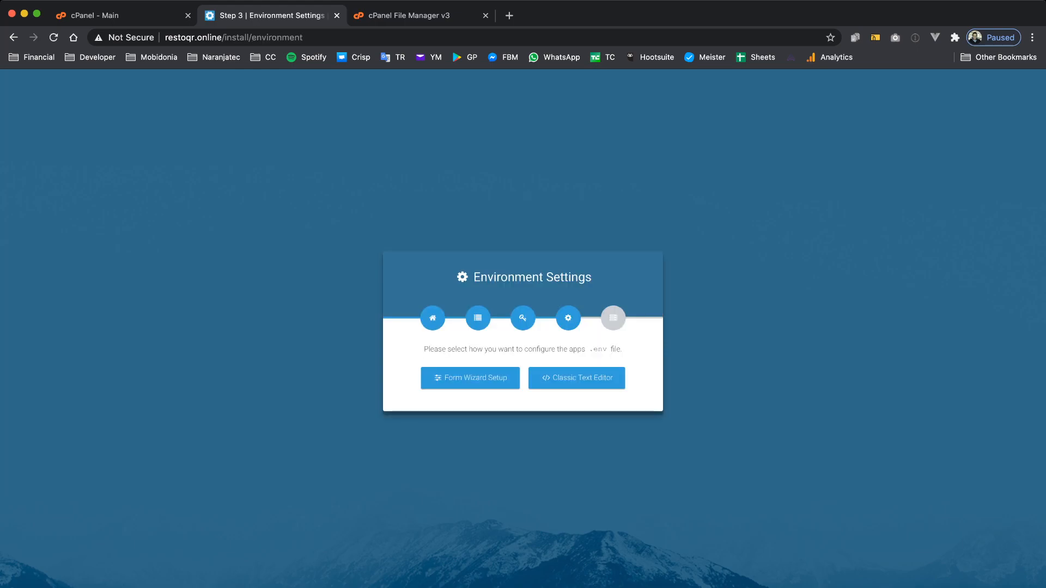
click(577, 378)
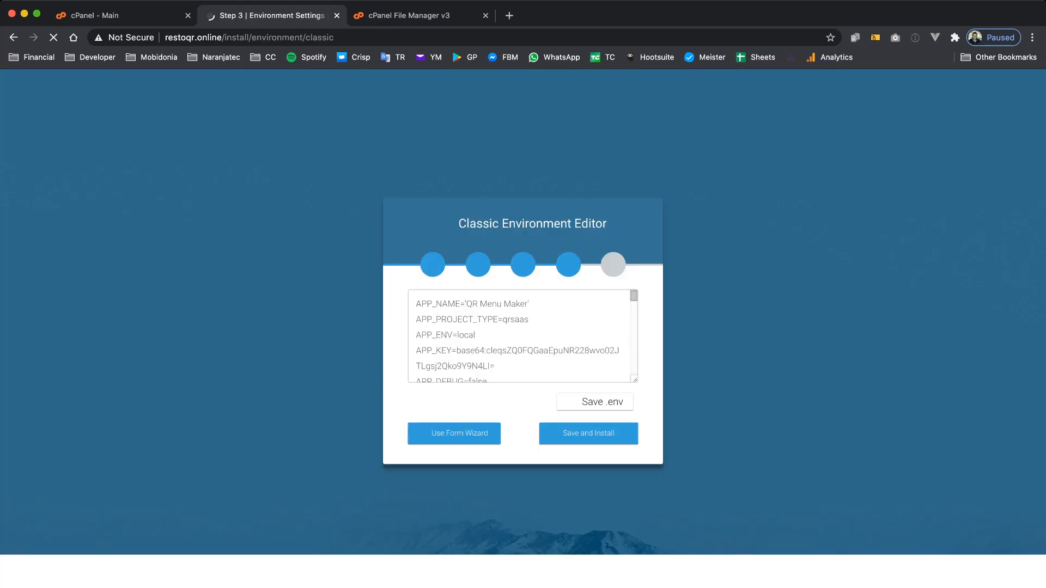
Step: Set DB_HOST to localhost in the environment file
scroll(523, 335, down, 2)
scroll(523, 337, down, 3)
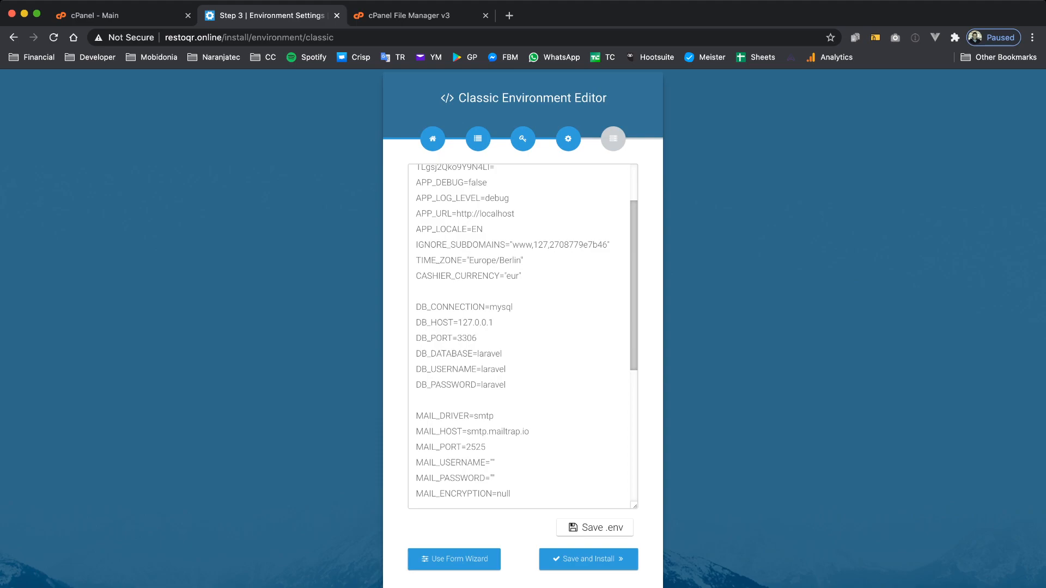
scroll(523, 337, down, 2)
double_click(476, 292)
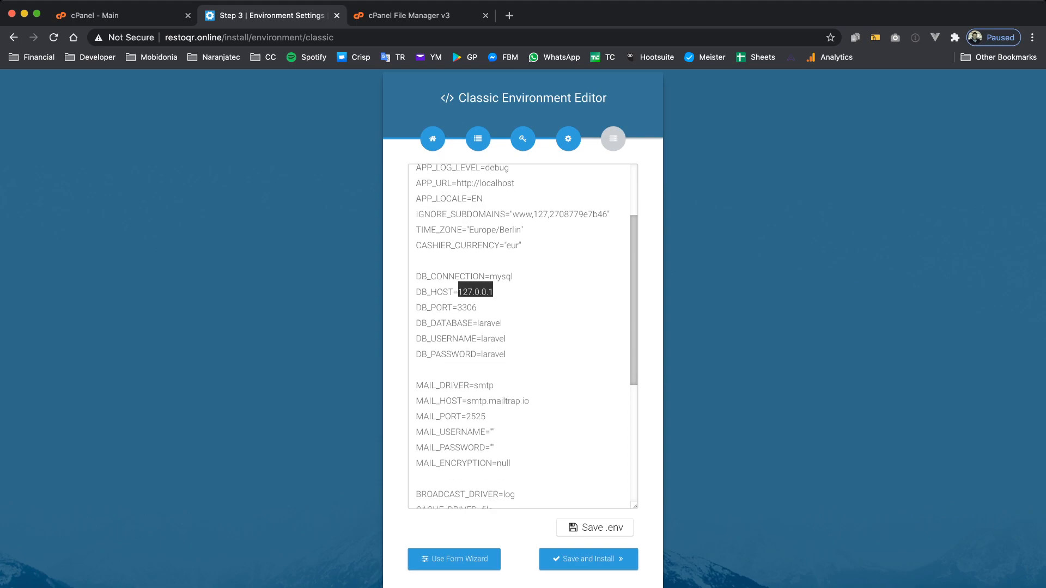
text(localhost)
Step: Copy the database name restzchp_qr from cPanel's MySQL Databases page and set both DB_DATABASE and DB_USERNAME to it
double_click(490, 323)
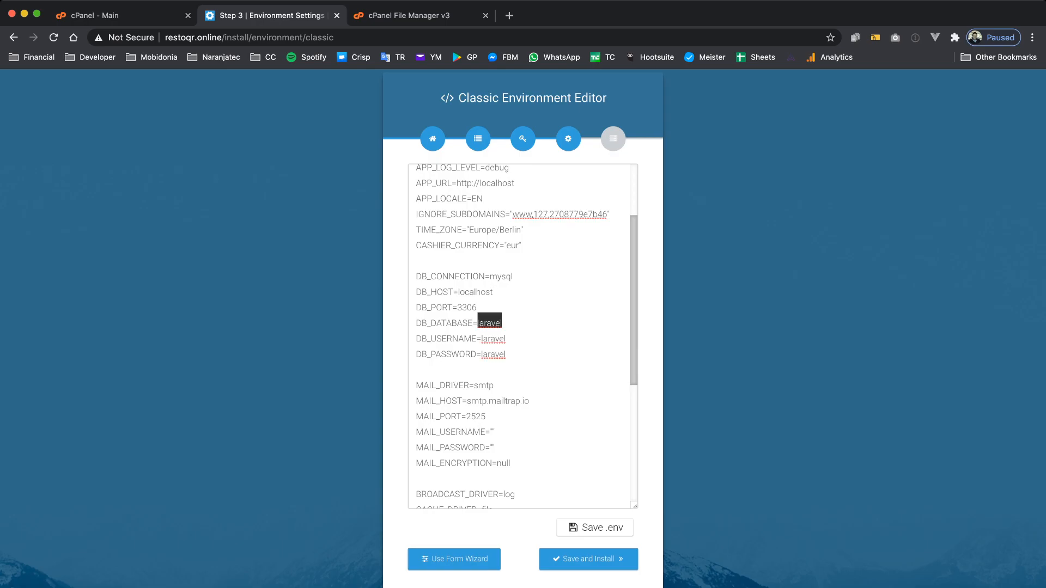
click(120, 16)
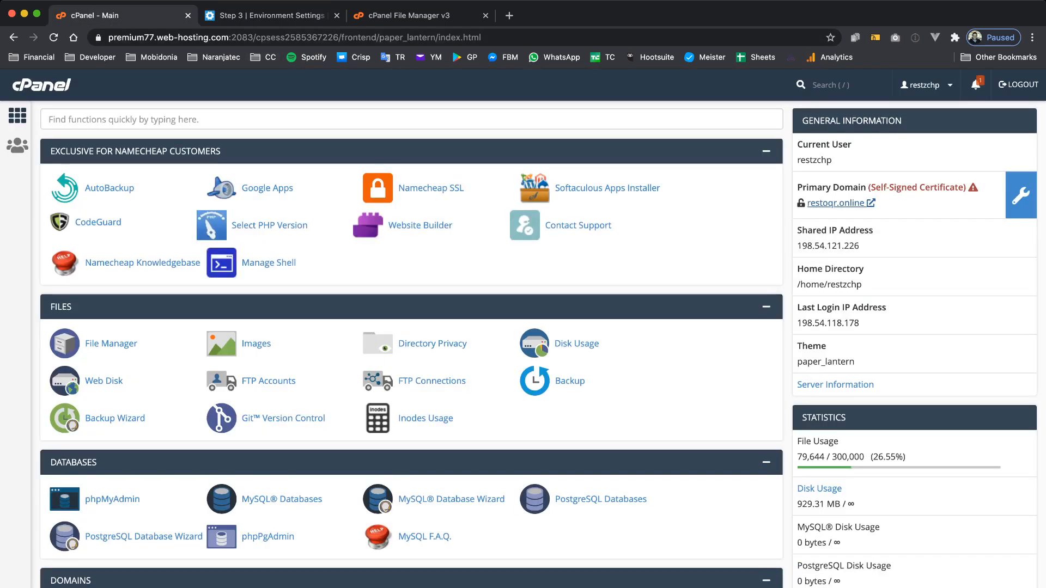
scroll(115, 418, down, 2)
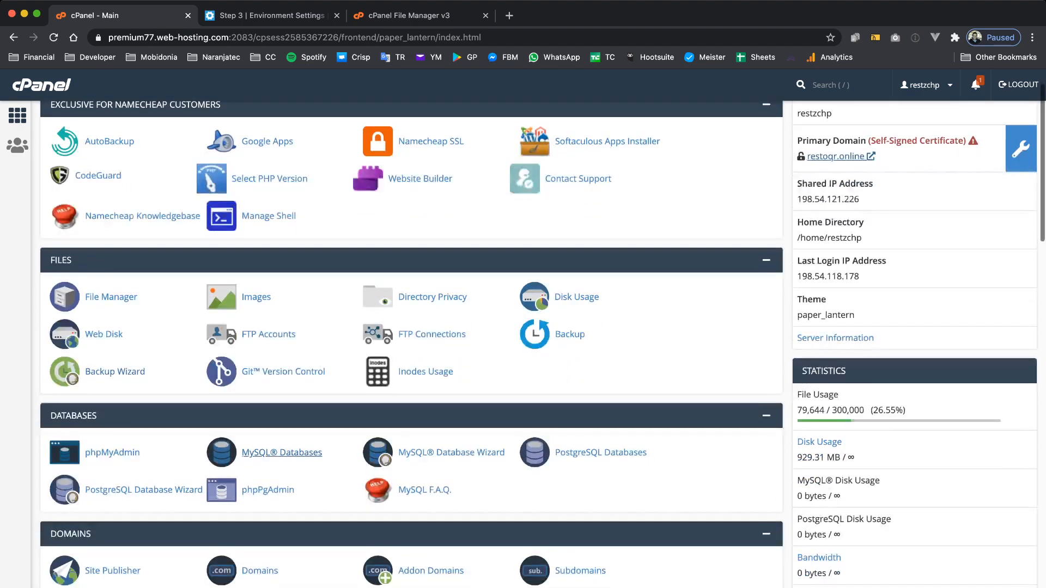
click(282, 452)
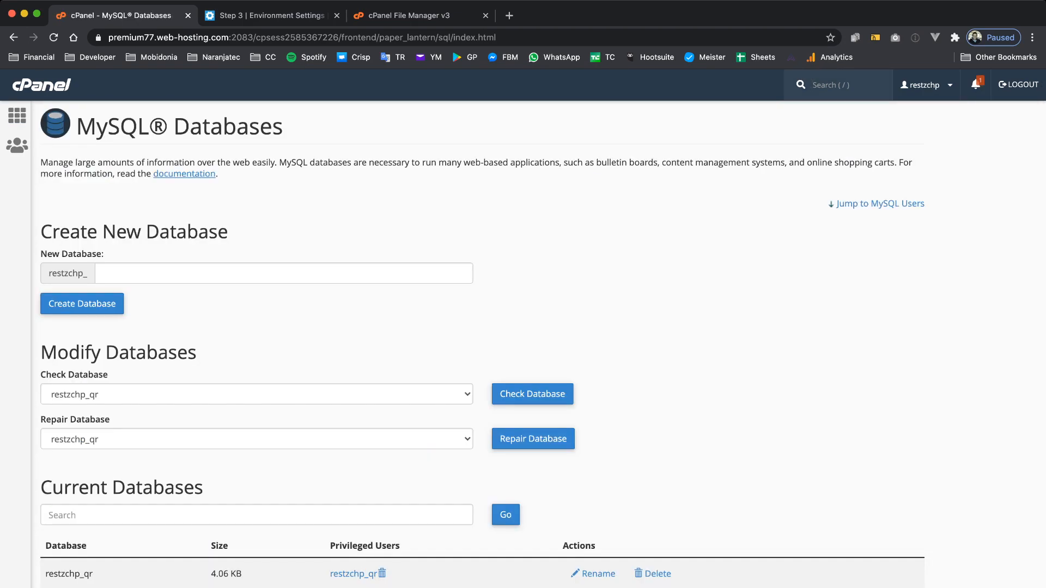
scroll(481, 344, down, 3)
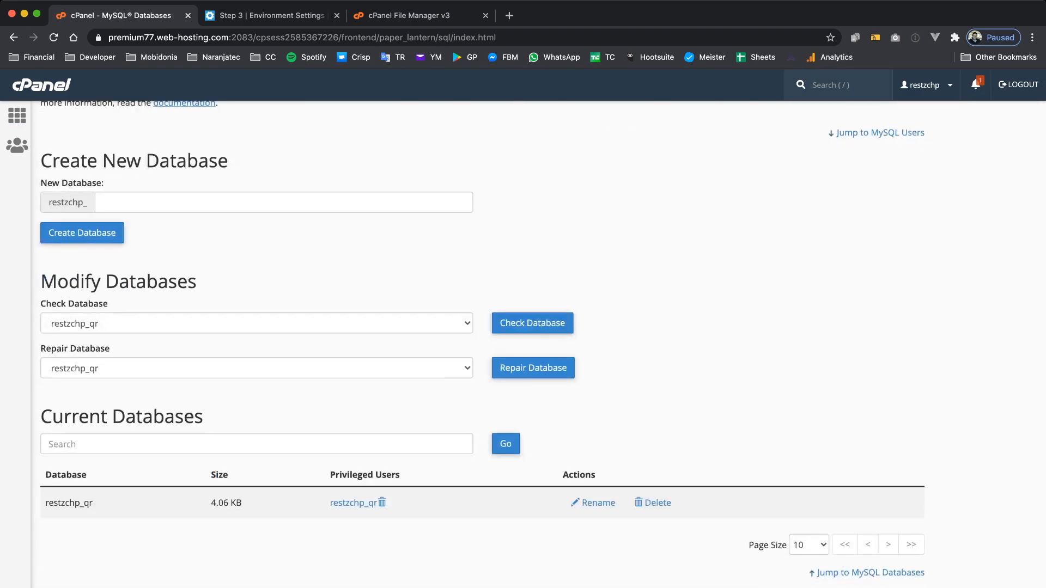
drag(45, 503, 93, 503)
key(cmd+c)
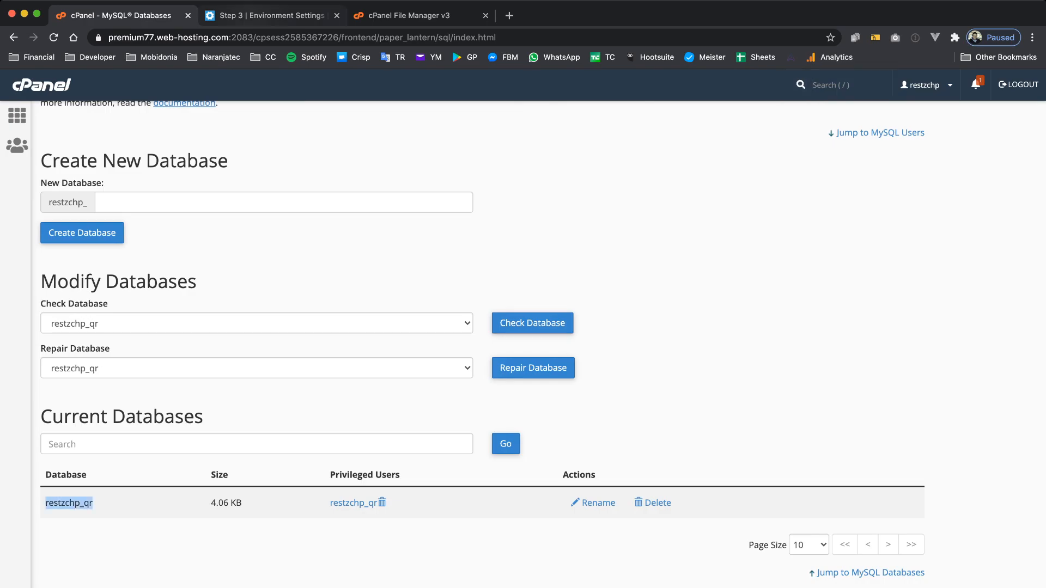
click(267, 16)
key(cmd+v)
double_click(493, 338)
key(super+v)
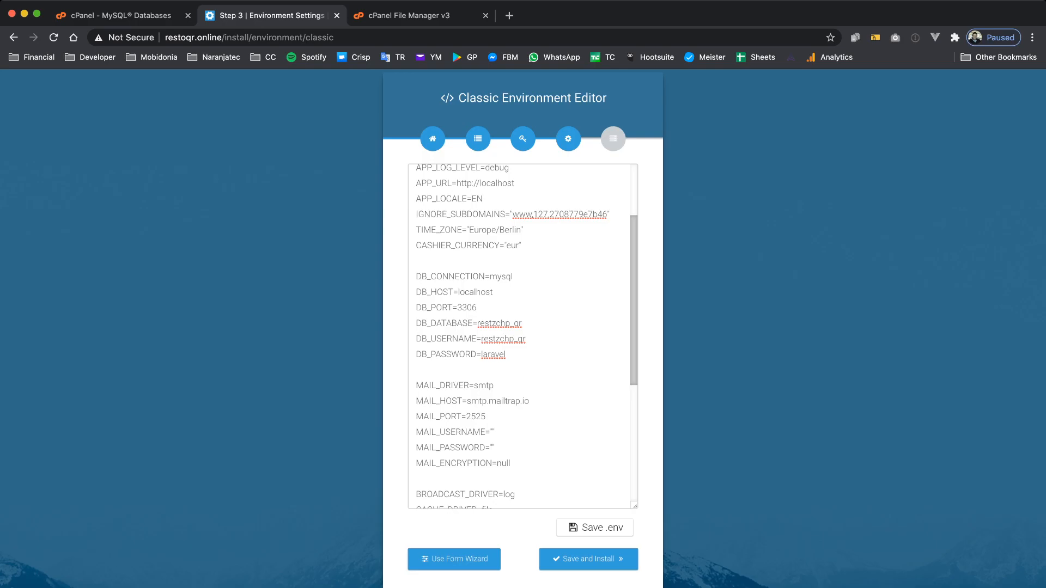
Step: Set DB_PASSWORD in the environment file to the database user's generated password, enclosed in double quotes
click(115, 15)
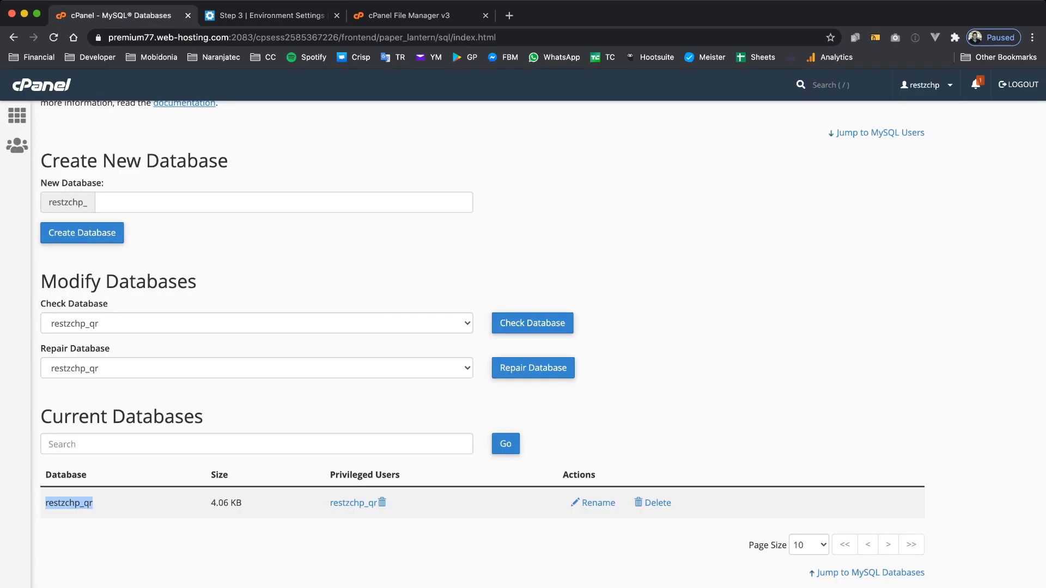
scroll(481, 344, down, 3)
scroll(481, 344, down, 5)
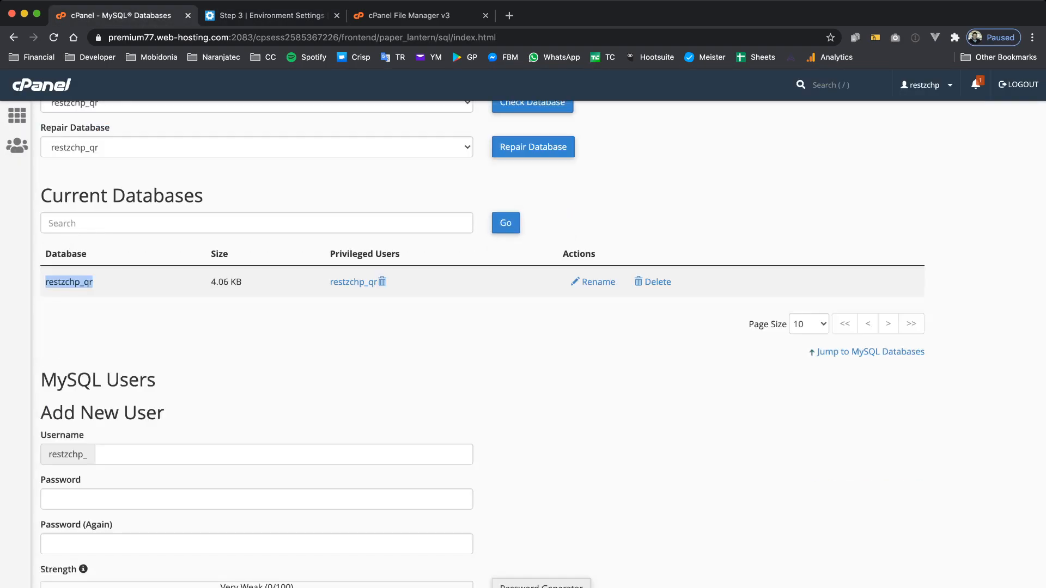
key(super+Tab)
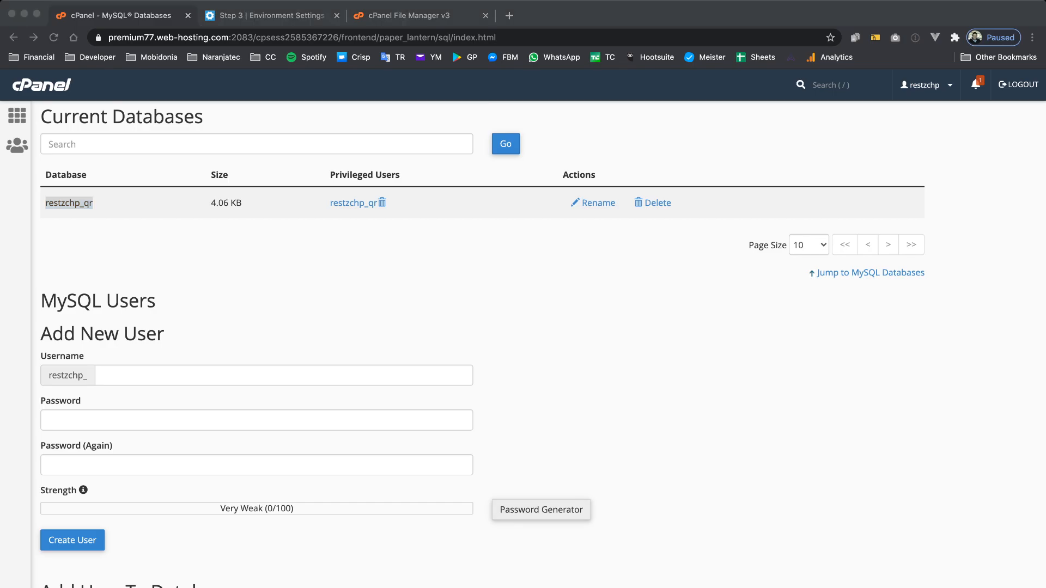
key(super+Tab)
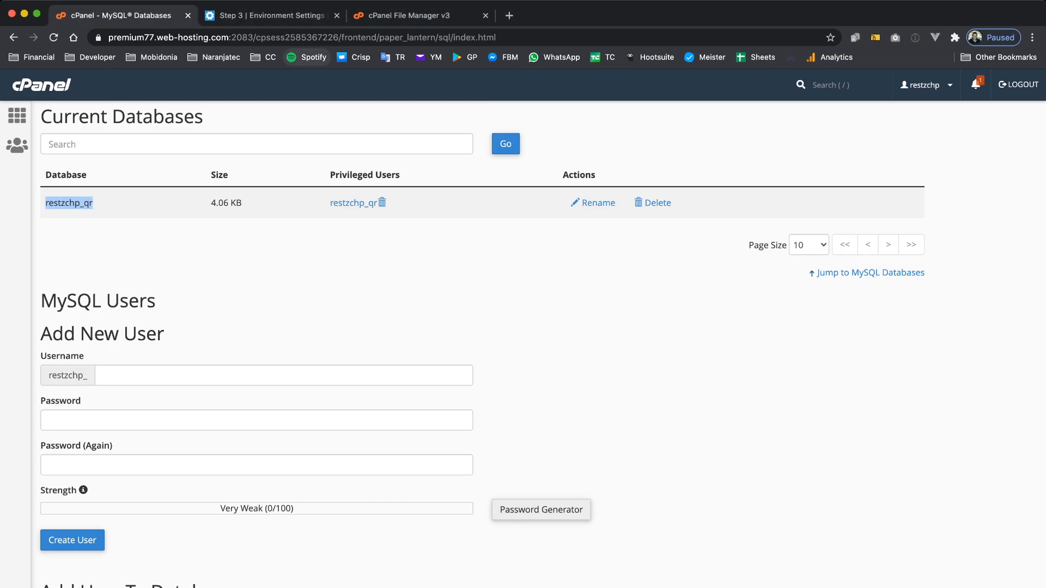
key(ctrl+Tab)
double_click(491, 354)
key(super+v)
key(shift+alt+Left)
key(shift+alt+Left)
key(shift+alt+Left)
text(")
key(super+v)
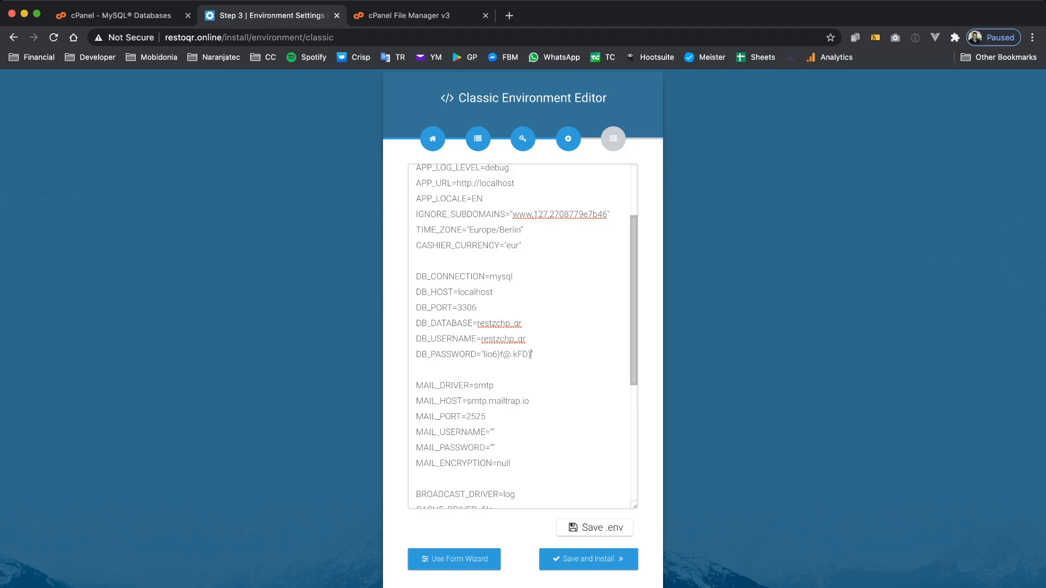
Step: Set APP_NAME to 'Resto QR', review the remaining environment settings and save the .env file
scroll(523, 337, up, 4)
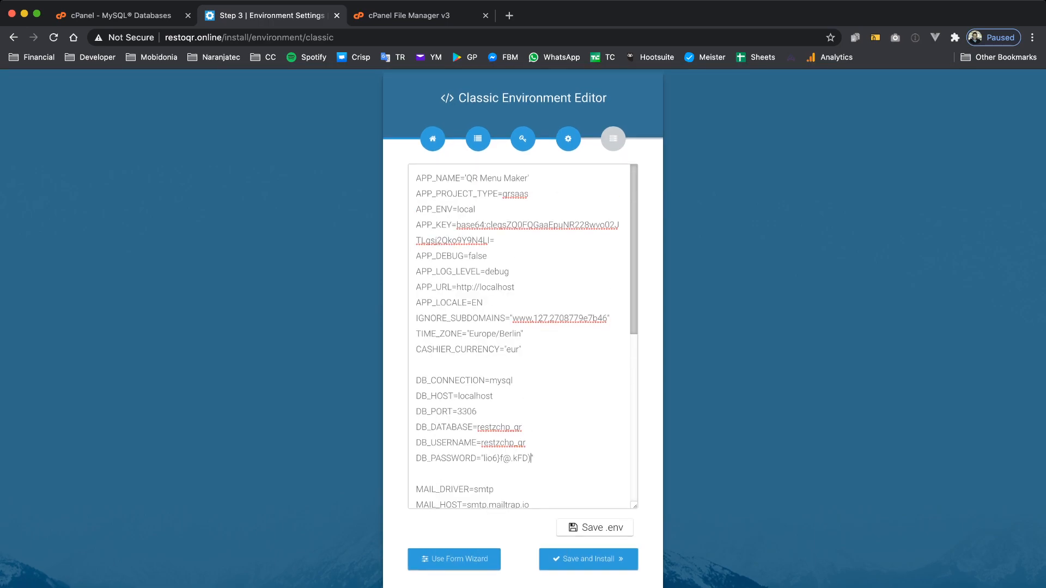
drag(466, 178, 530, 178)
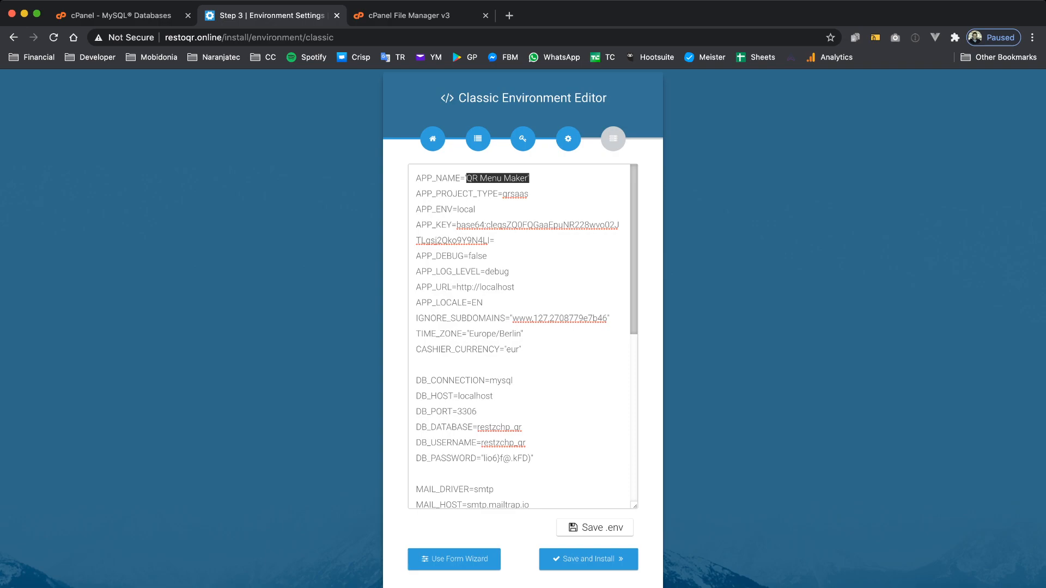
text(Resto QR)
scroll(523, 337, down, 6)
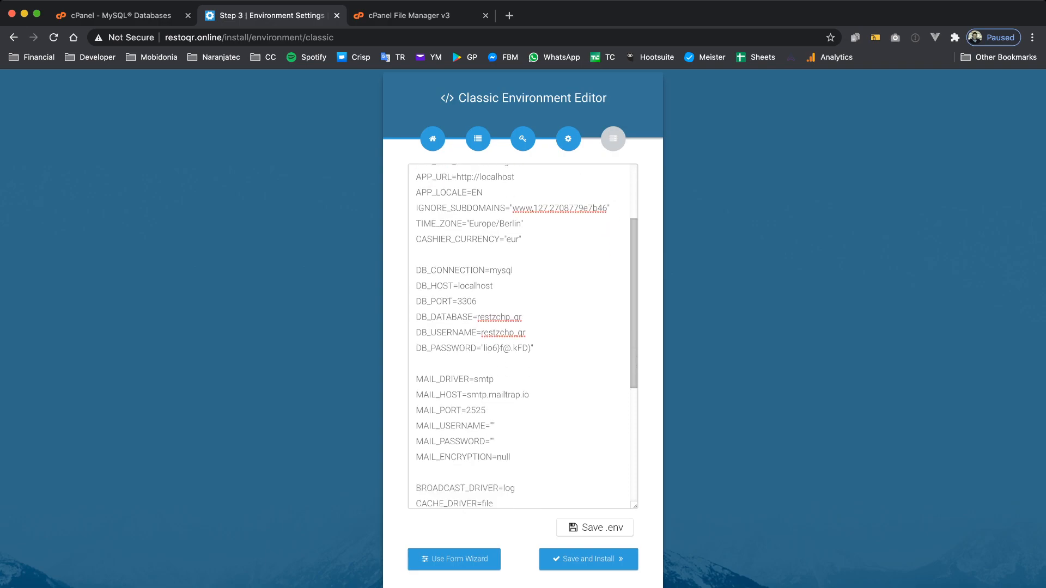
scroll(523, 337, down, 3)
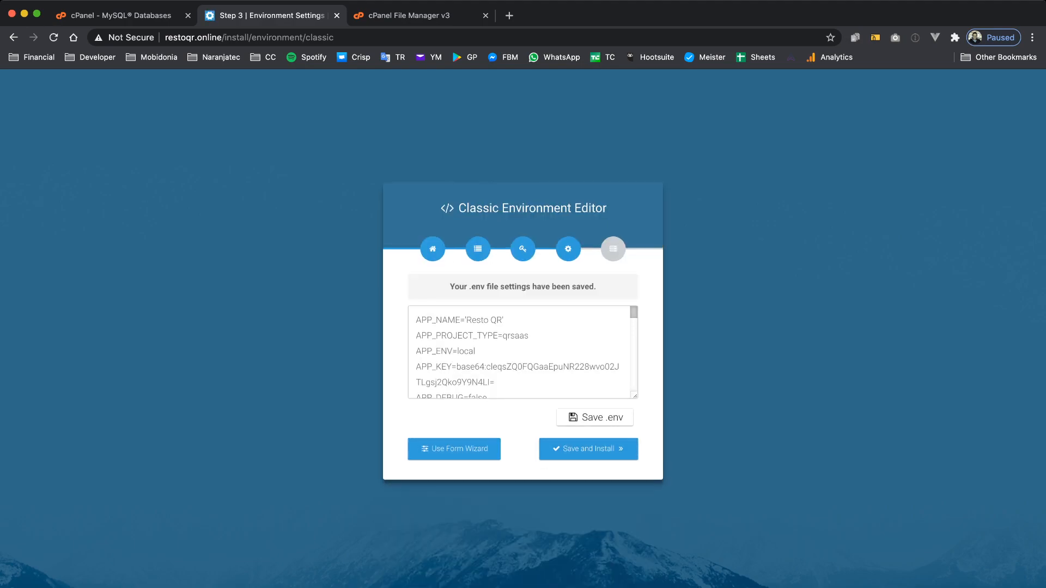
Step: Run the installation with the saved environment settings, review the final output and exit the installer to the site
click(588, 449)
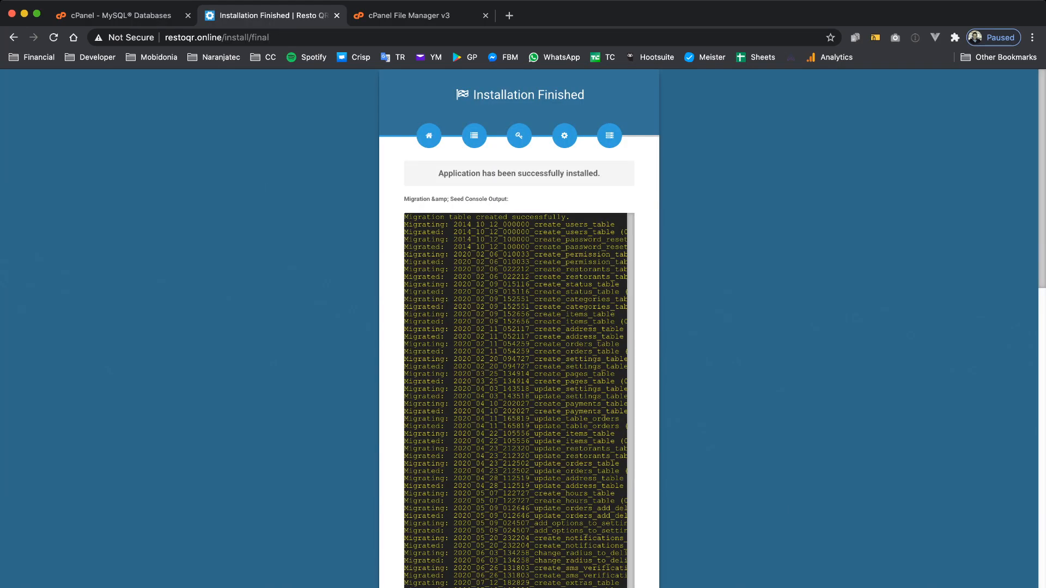
drag(438, 173, 601, 174)
scroll(520, 327, down, 15)
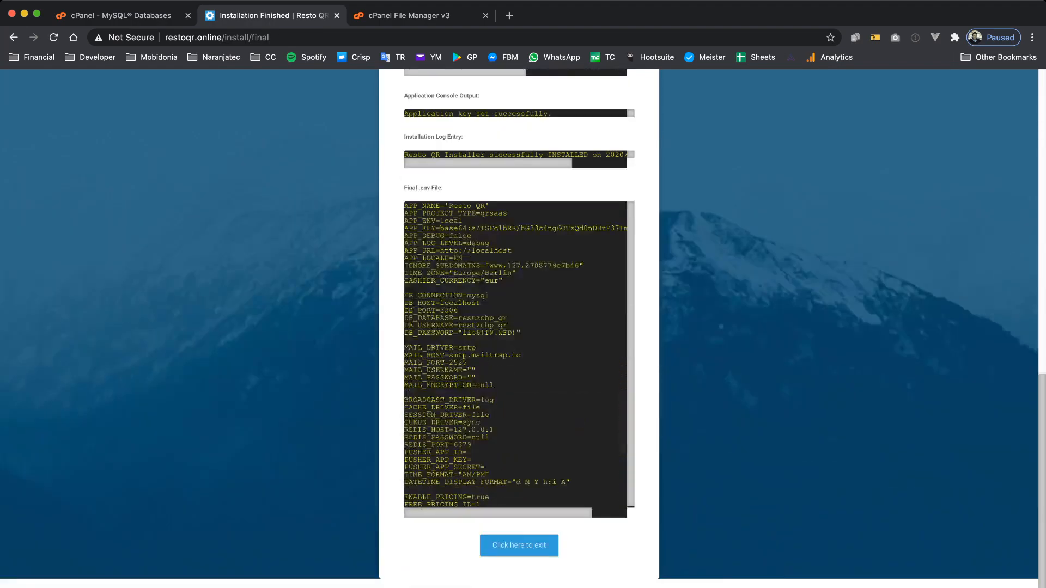
click(519, 559)
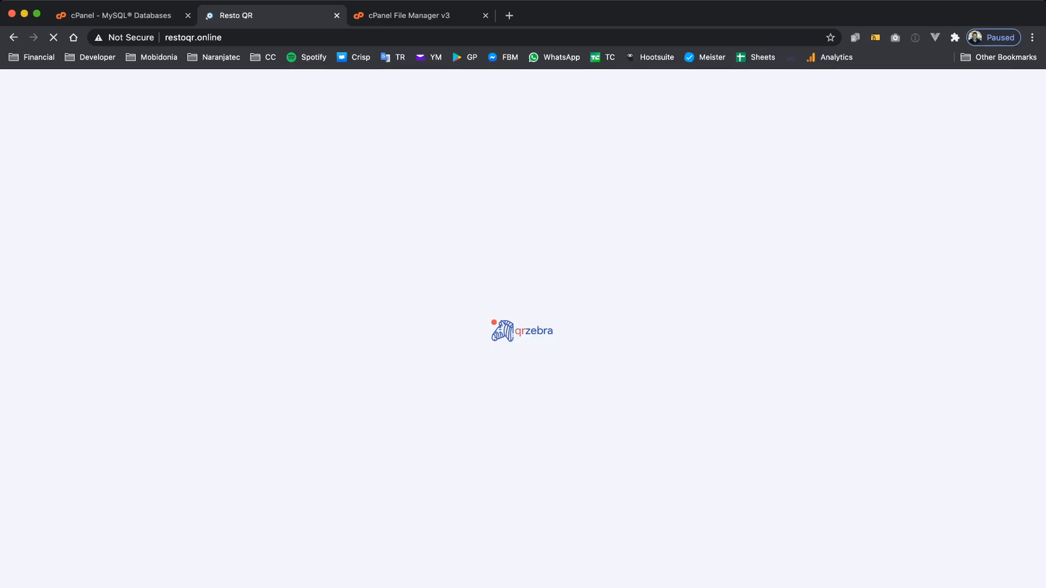
Step: Look over the restoqr.online landing page, from the sign-up form through the restaurant testimonials
scroll(523, 328, down, 20)
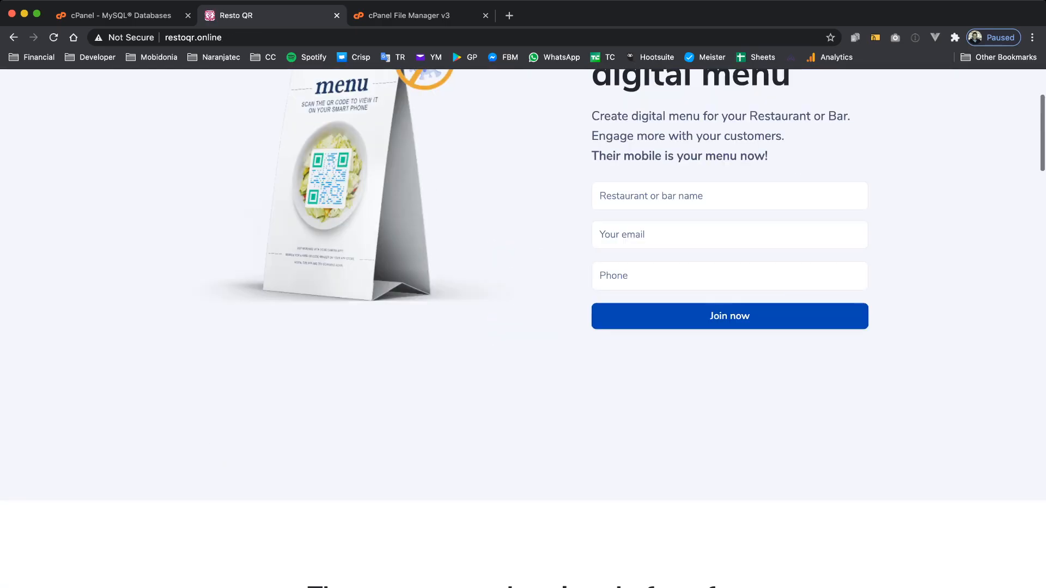
scroll(523, 328, down, 10)
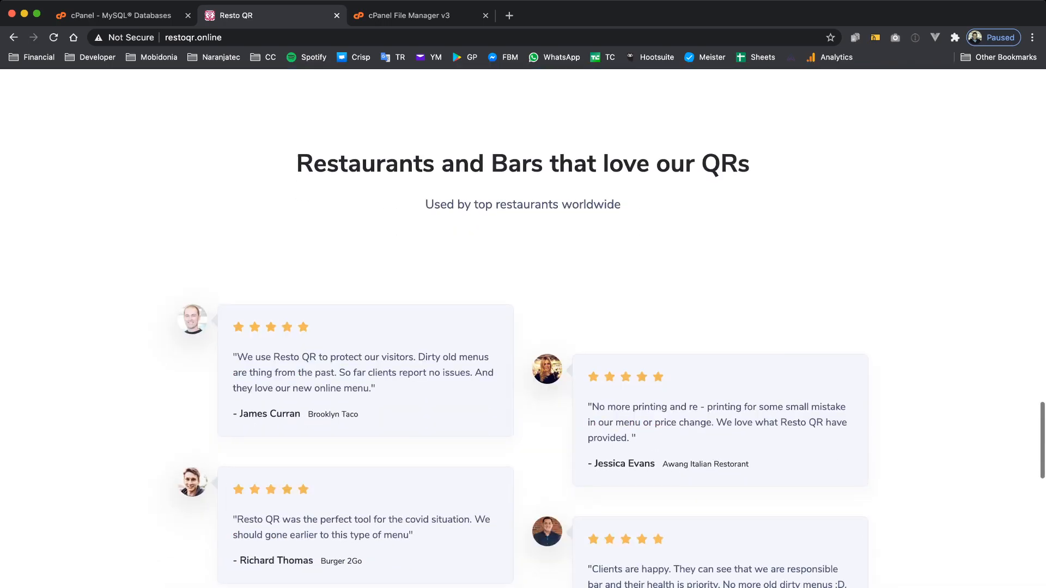
scroll(523, 328, up, 20)
scroll(523, 329, up, 15)
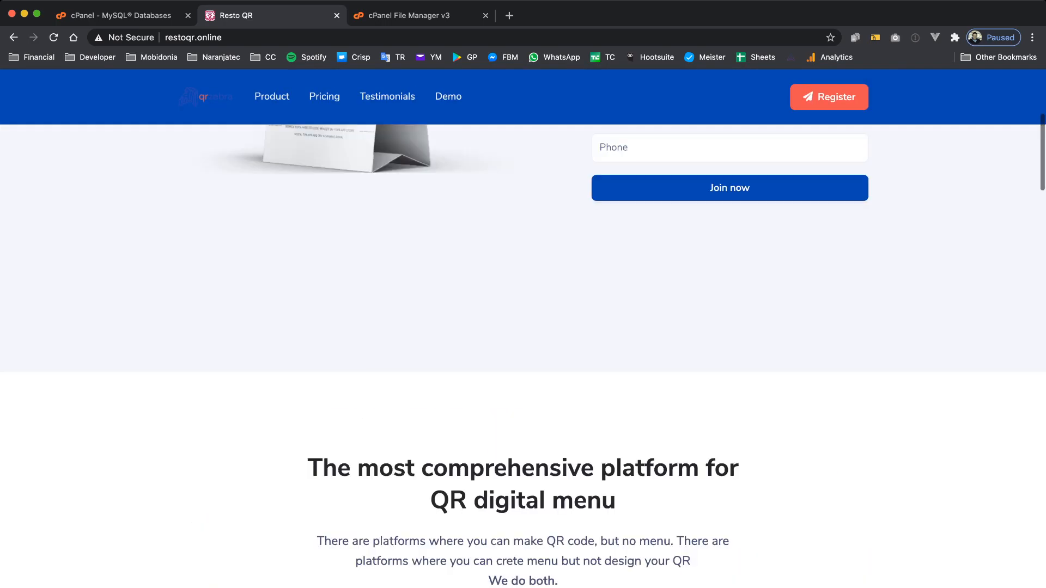